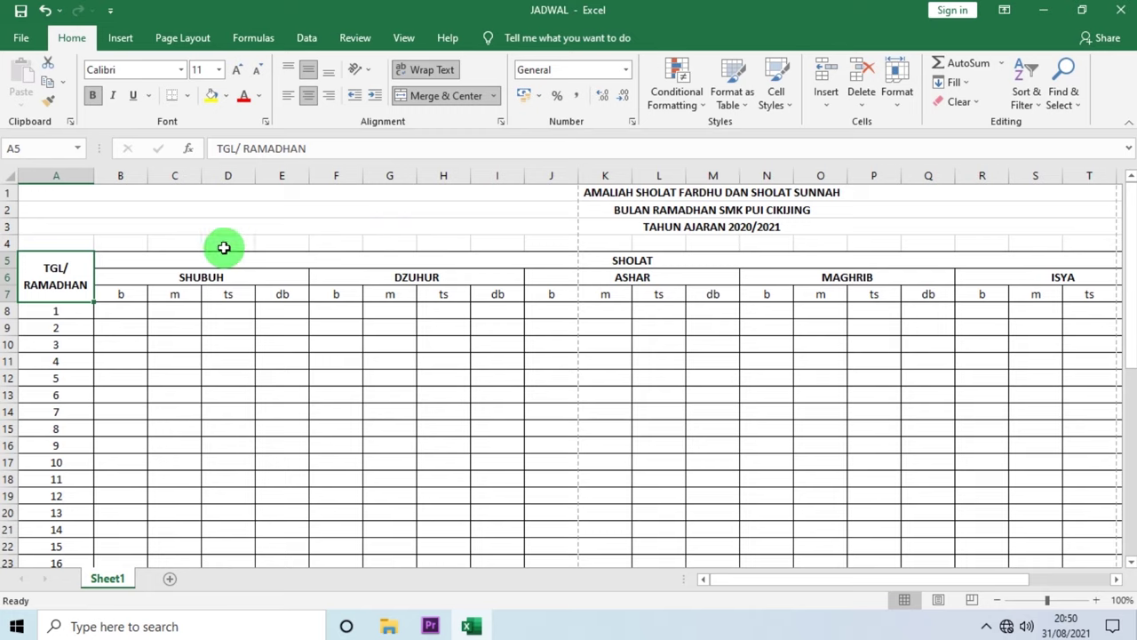
Set the whole schedule, range A1:Y44 from the title rows through the signature line, as the print area.
{"action": "left_click_drag", "start_coordinate": [76, 199], "coordinate": [69, 235]}
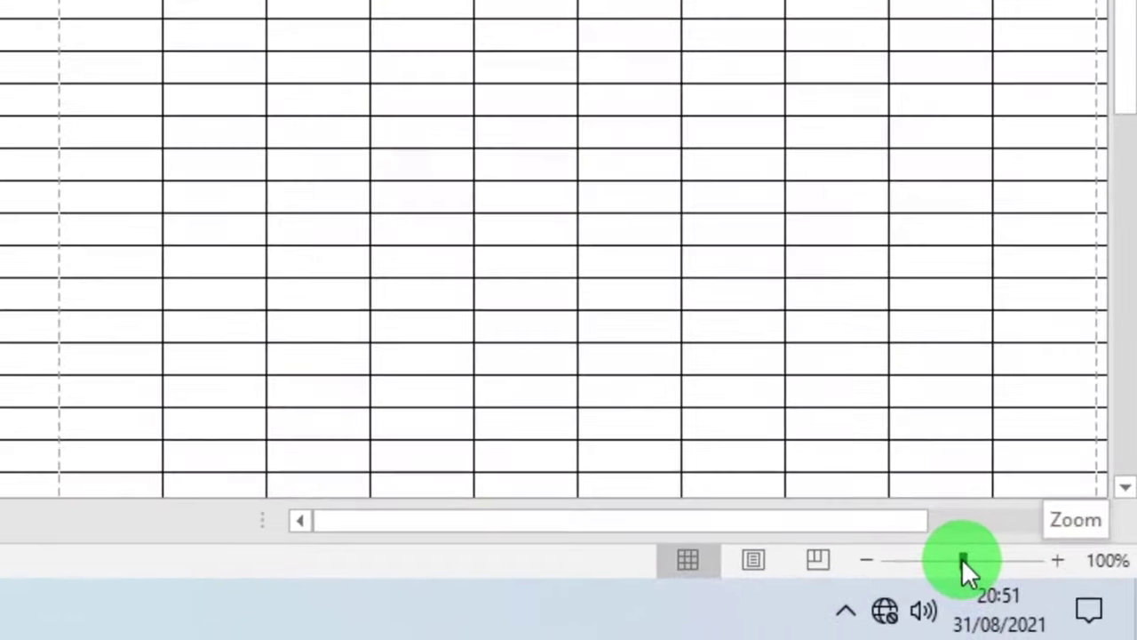
{"action": "left_click_drag", "start_coordinate": [953, 555], "coordinate": [909, 552]}
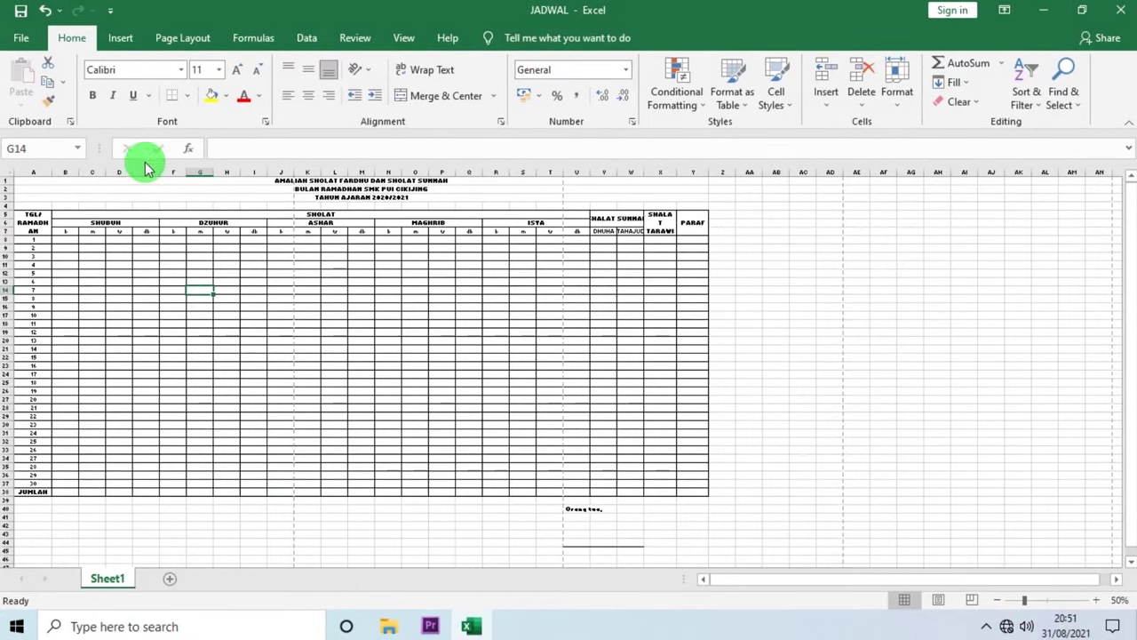
{"action": "left_click", "coordinate": [24, 181]}
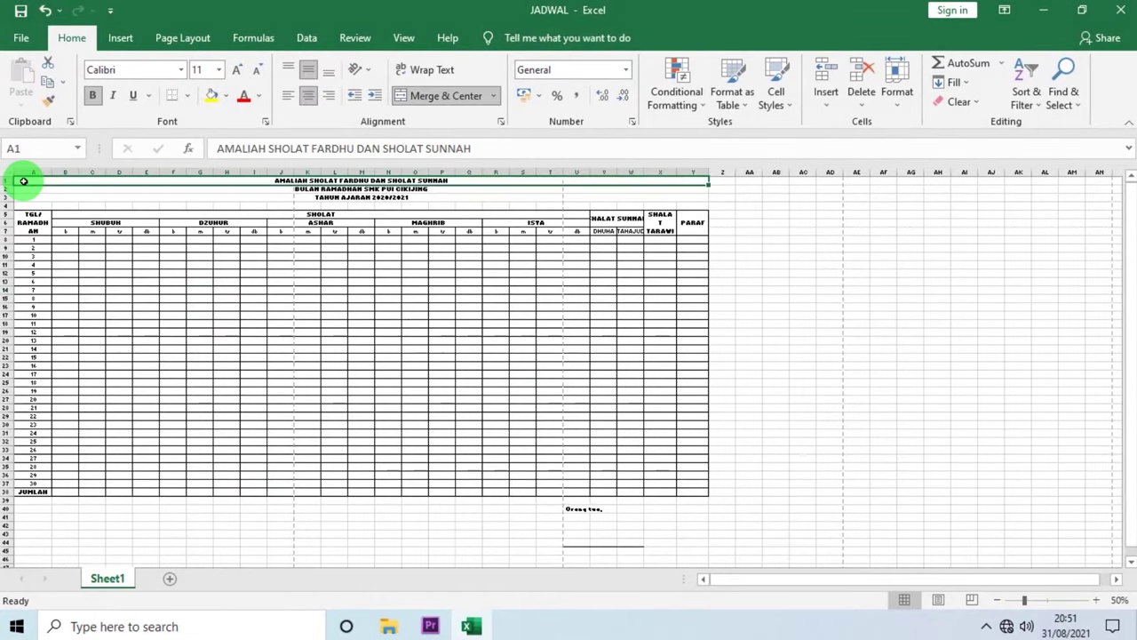
{"action": "left_click_drag", "start_coordinate": [24, 197], "coordinate": [602, 546]}
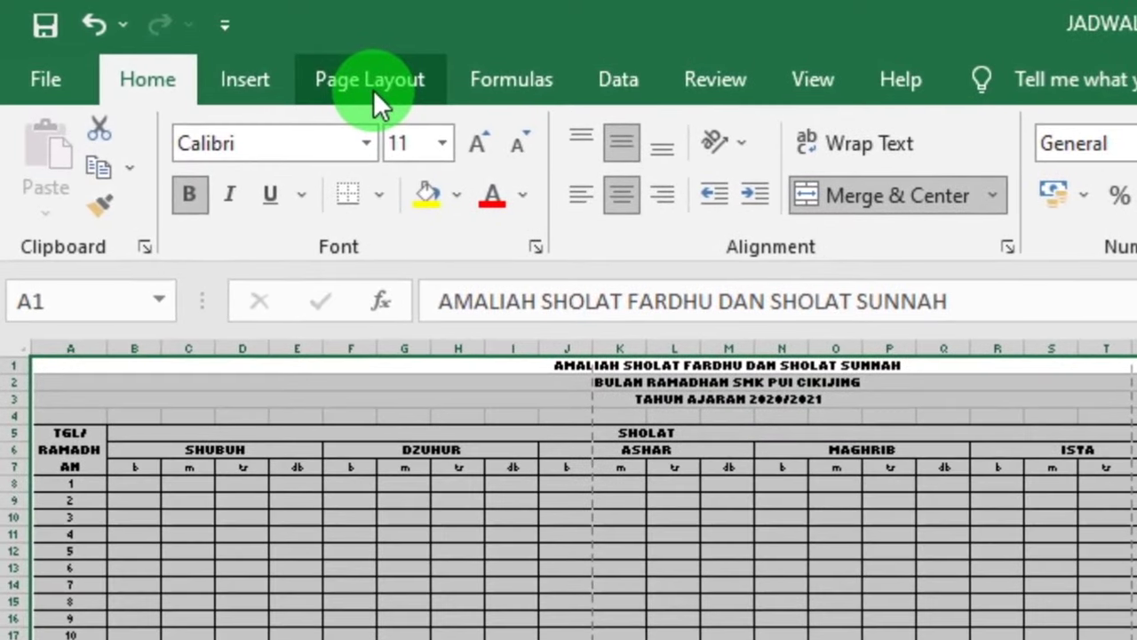
{"action": "left_click", "coordinate": [361, 87]}
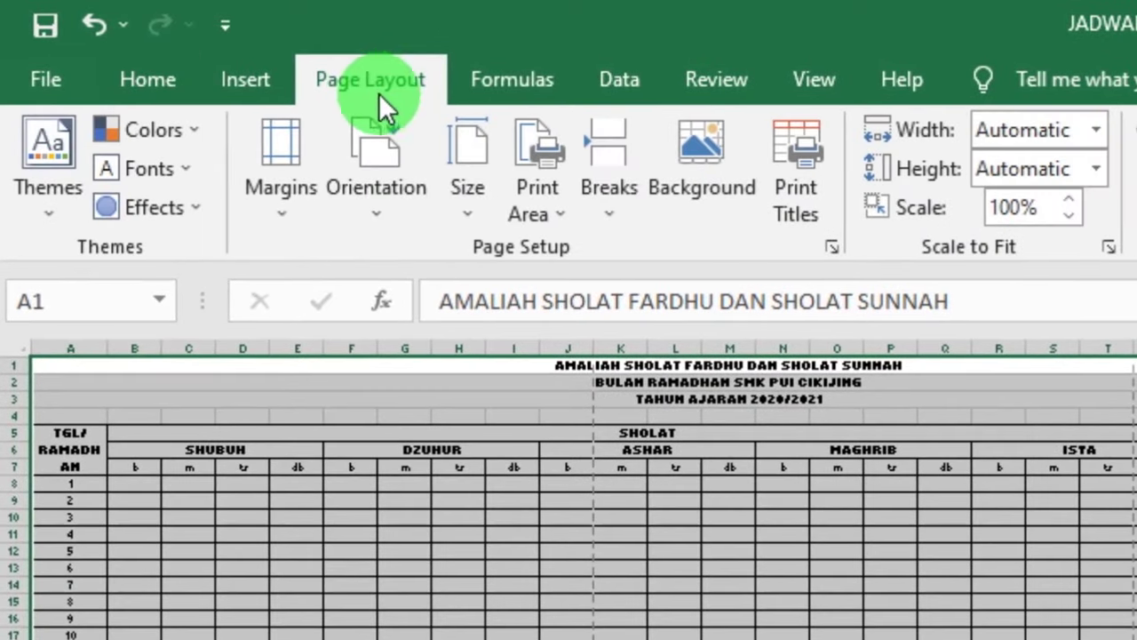
{"action": "left_click", "coordinate": [548, 184]}
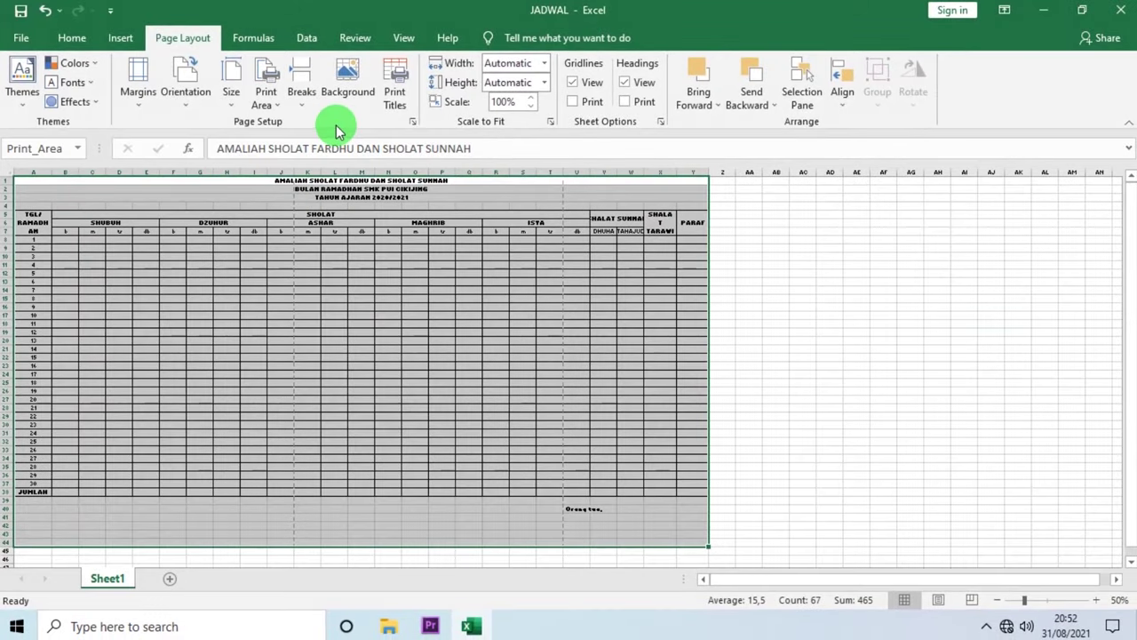
{"action": "left_click", "coordinate": [361, 273]}
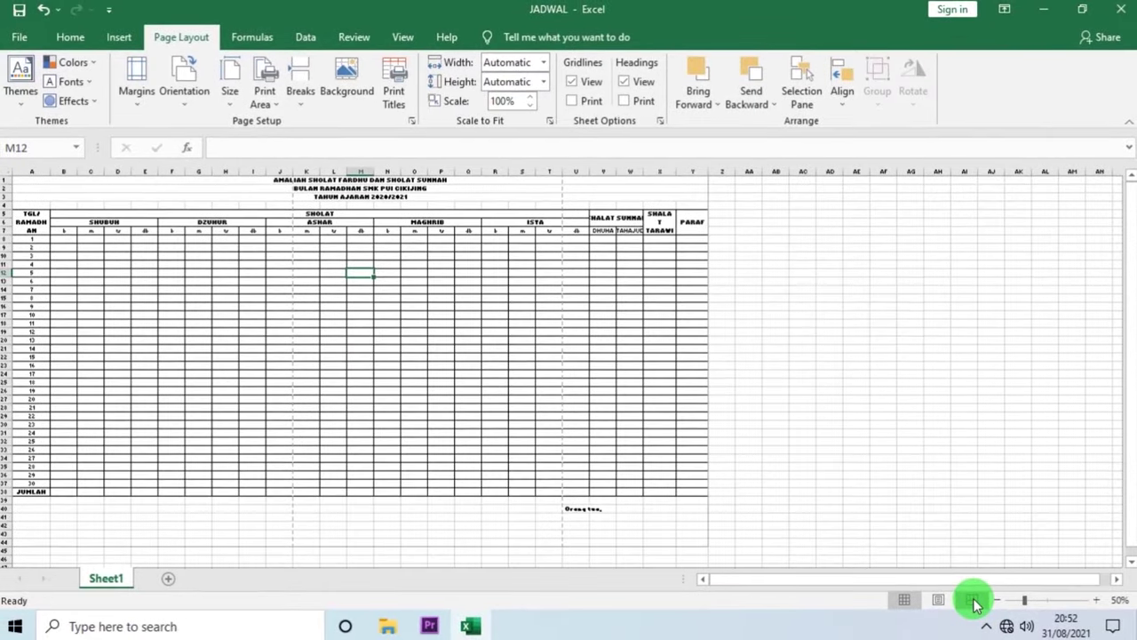
Show the sheet in Page Break Preview and add Print Preview and Print to the Quick Access Toolbar.
{"action": "left_click", "coordinate": [969, 600]}
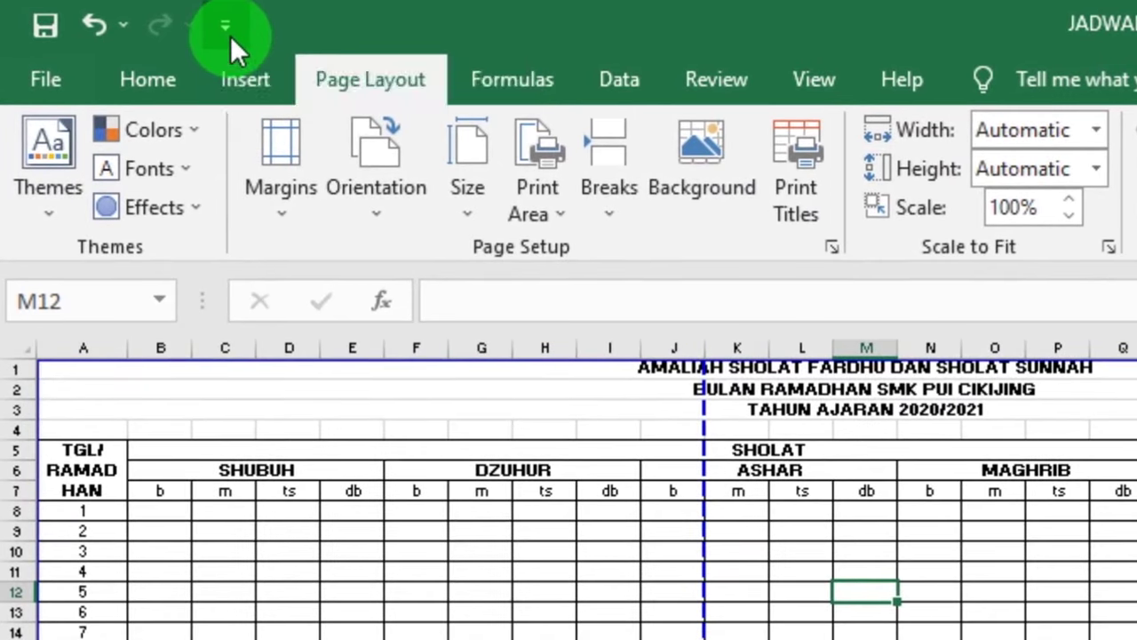
{"action": "left_click", "coordinate": [231, 35]}
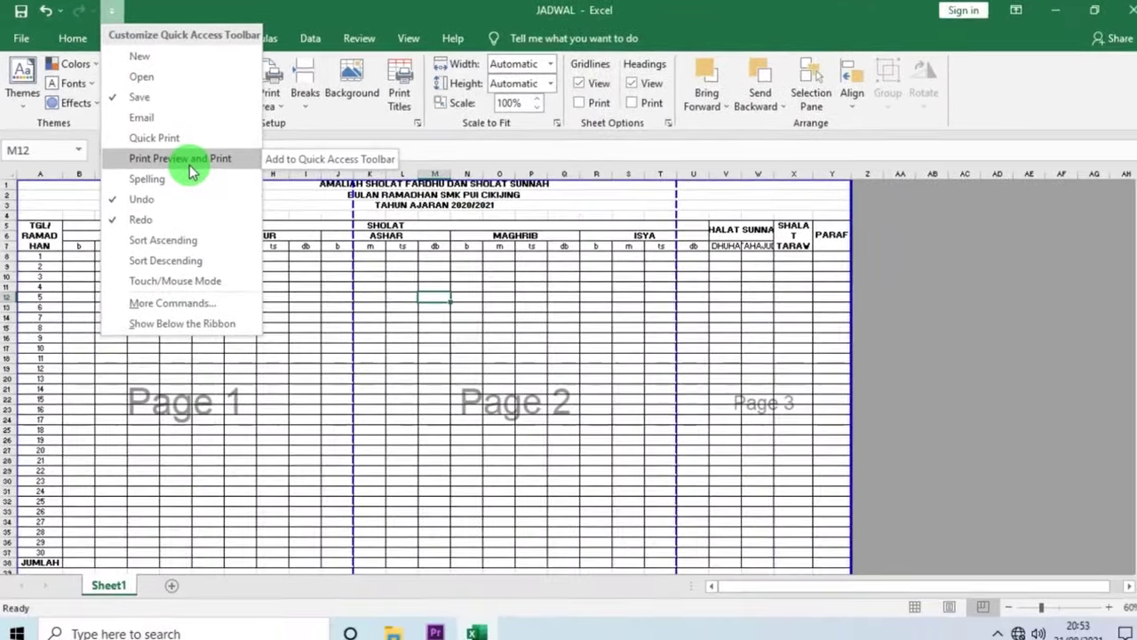
{"action": "left_click", "coordinate": [191, 171]}
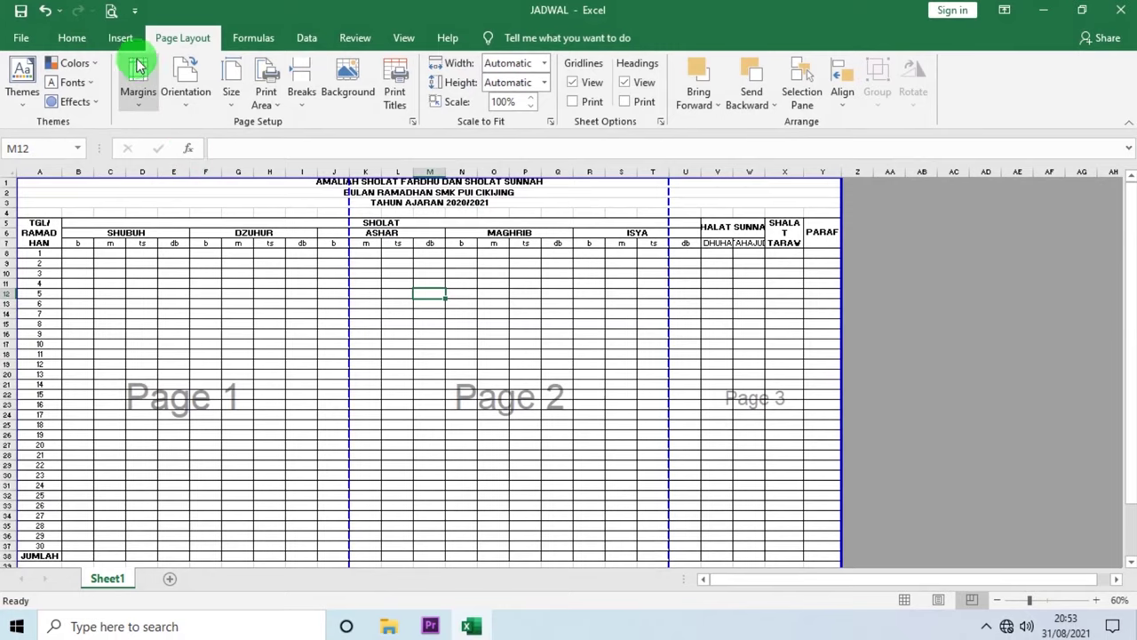
Examine how the schedule is split across the pages in the print preview, then return to the sheet.
{"action": "left_click", "coordinate": [112, 16]}
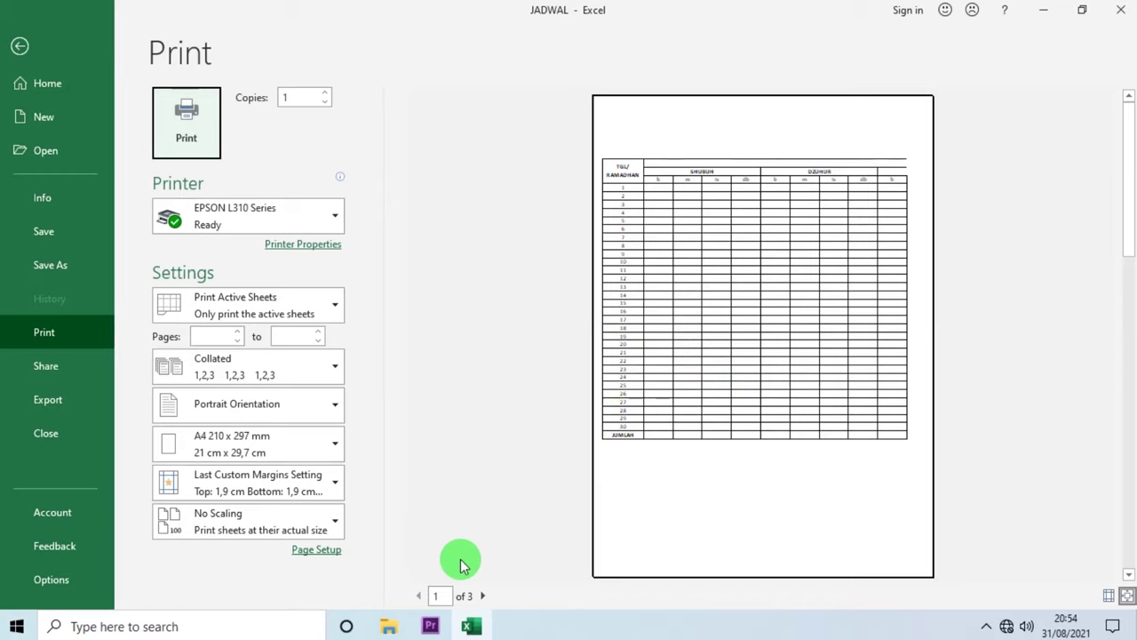
{"action": "left_click", "coordinate": [484, 596]}
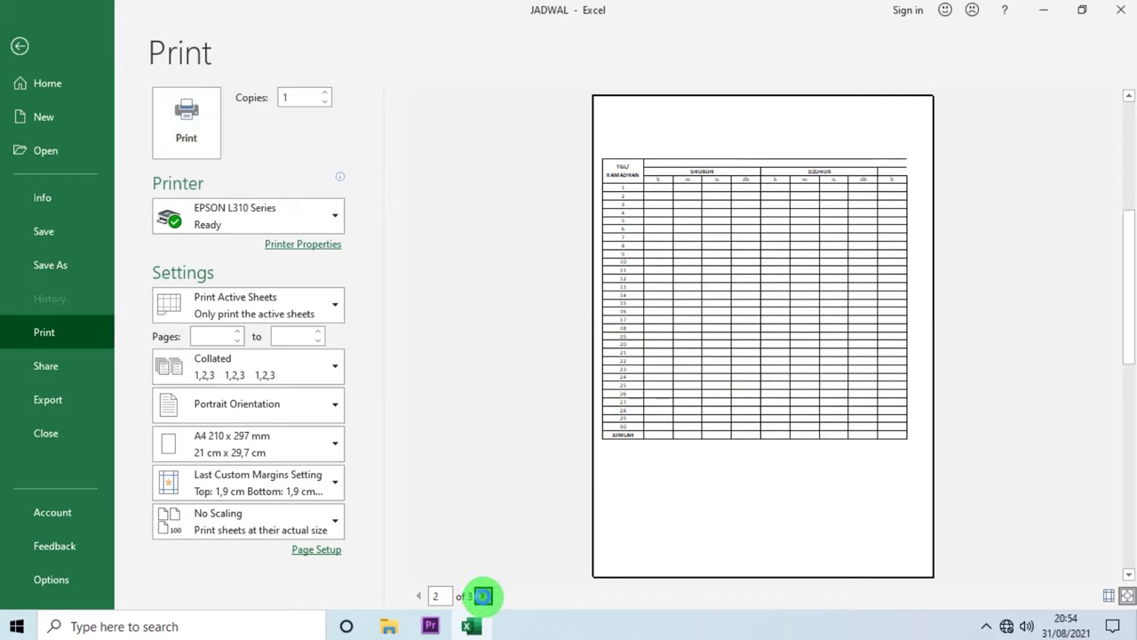
{"action": "left_click", "coordinate": [485, 596]}
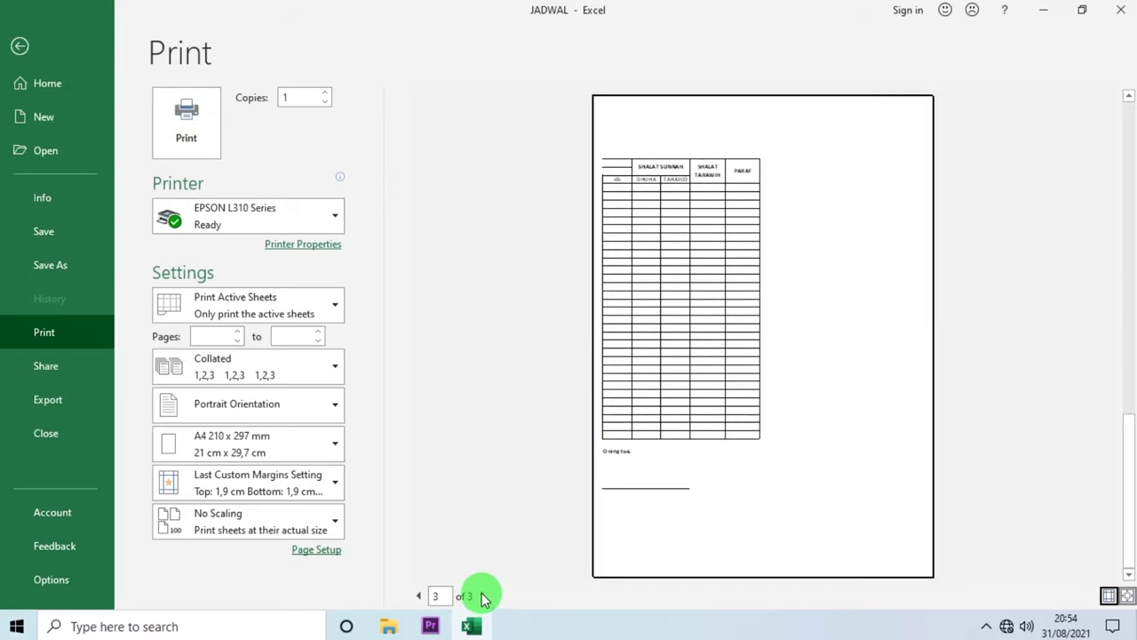
{"action": "left_click", "coordinate": [420, 596]}
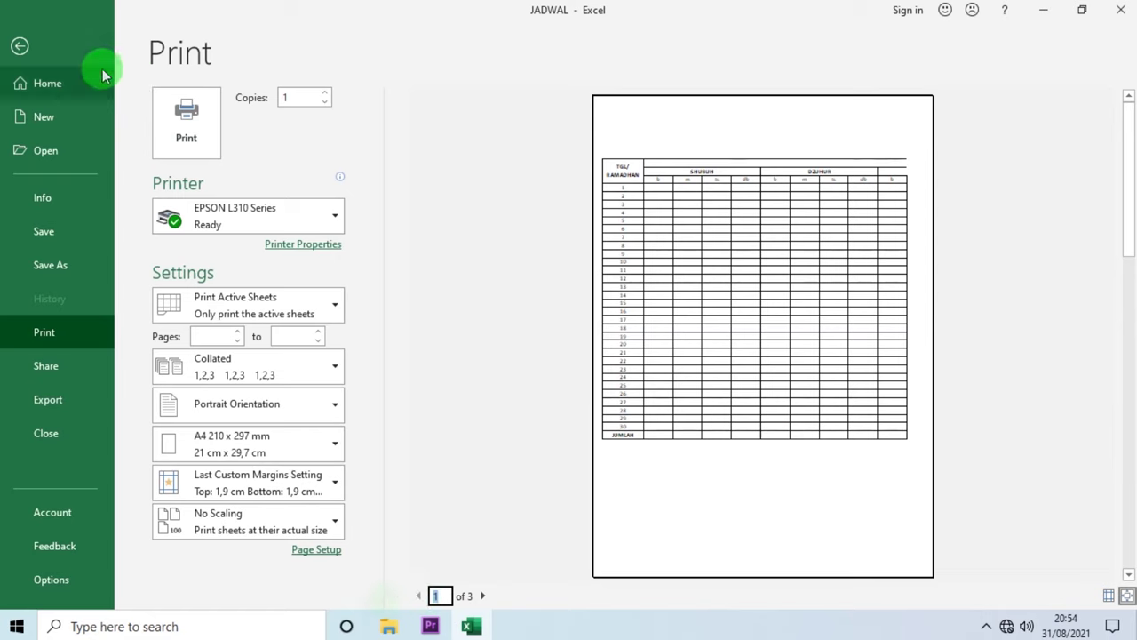
{"action": "left_click", "coordinate": [21, 49]}
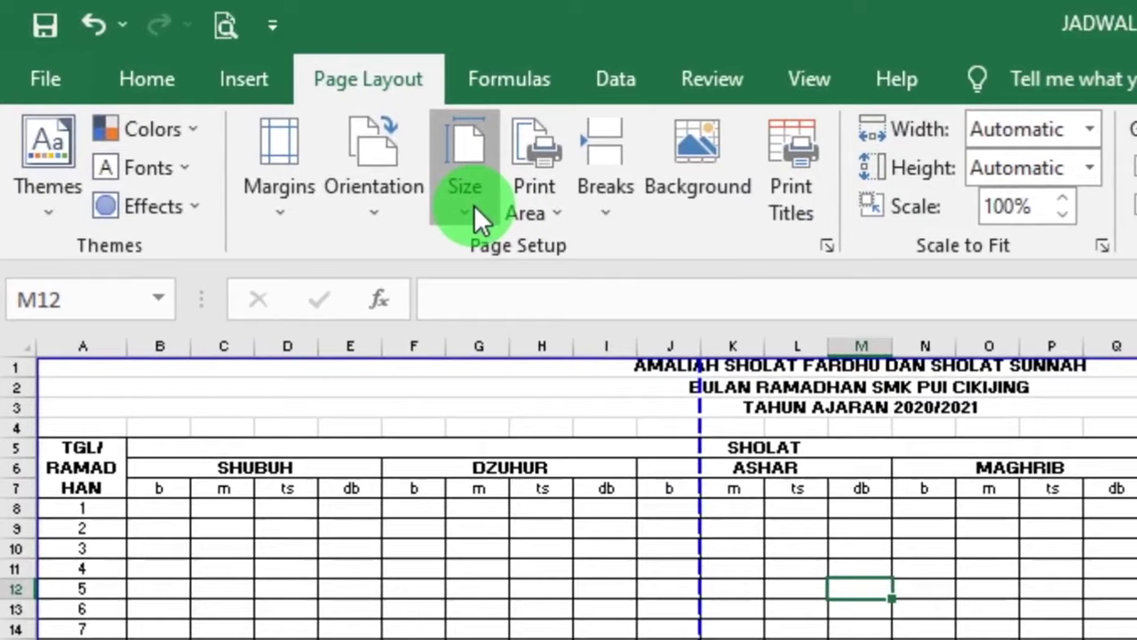
Open the user-defined paper size (Ditentukan Pengguna) settings in the EPSON L310 printer properties from the page setup.
{"action": "left_click", "coordinate": [471, 209]}
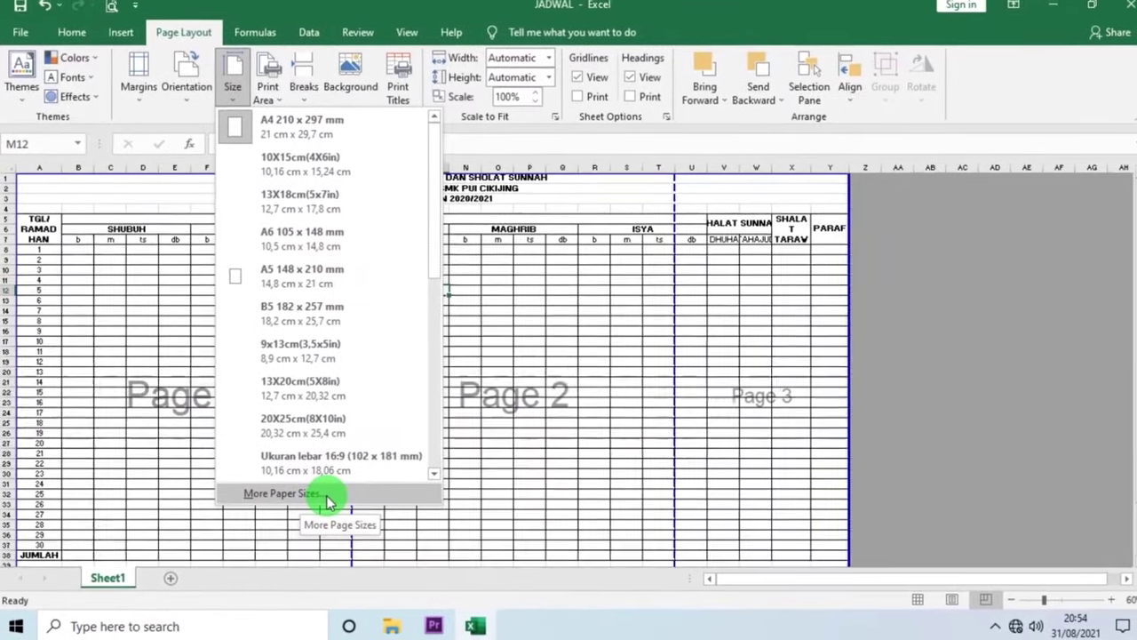
{"action": "left_click", "coordinate": [327, 496]}
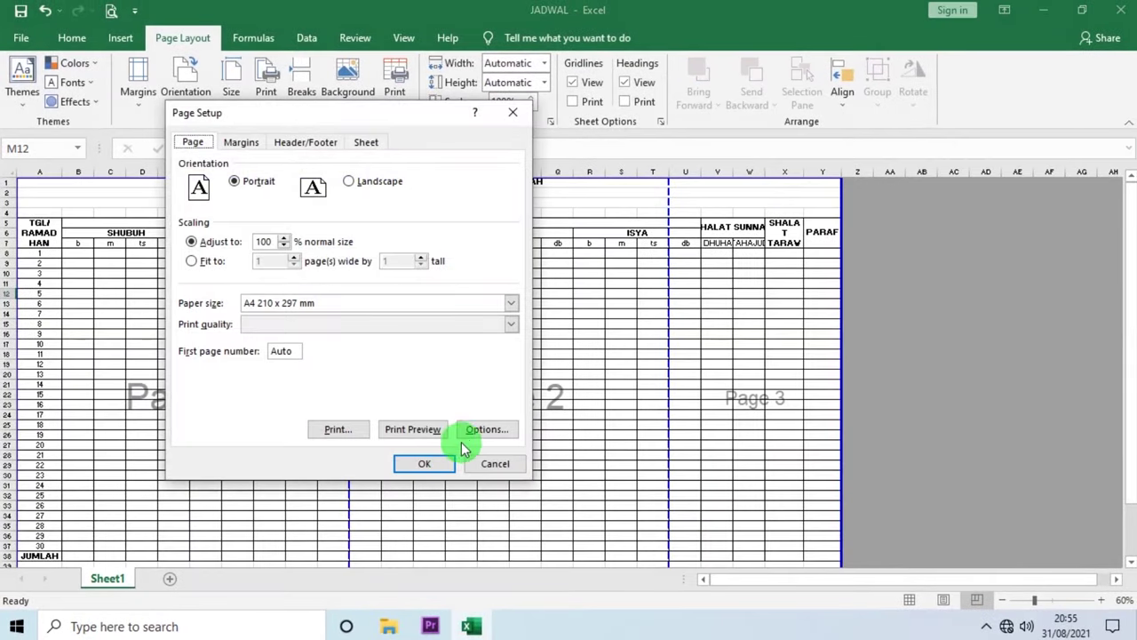
{"action": "left_click", "coordinate": [484, 431]}
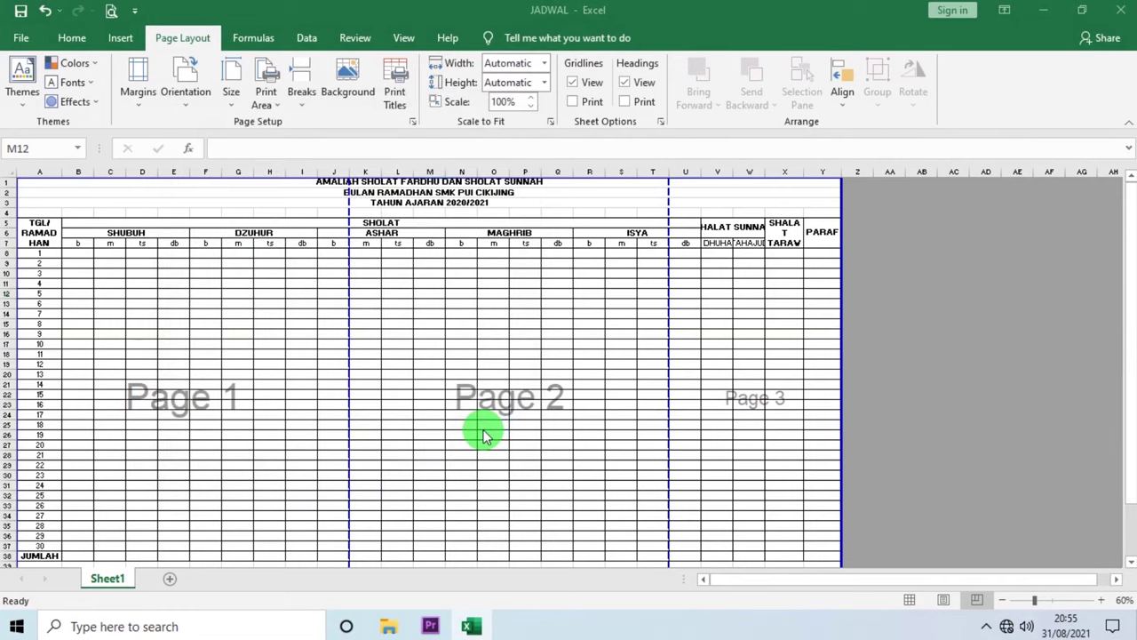
{"action": "left_click_drag", "start_coordinate": [199, 20], "coordinate": [222, 38]}
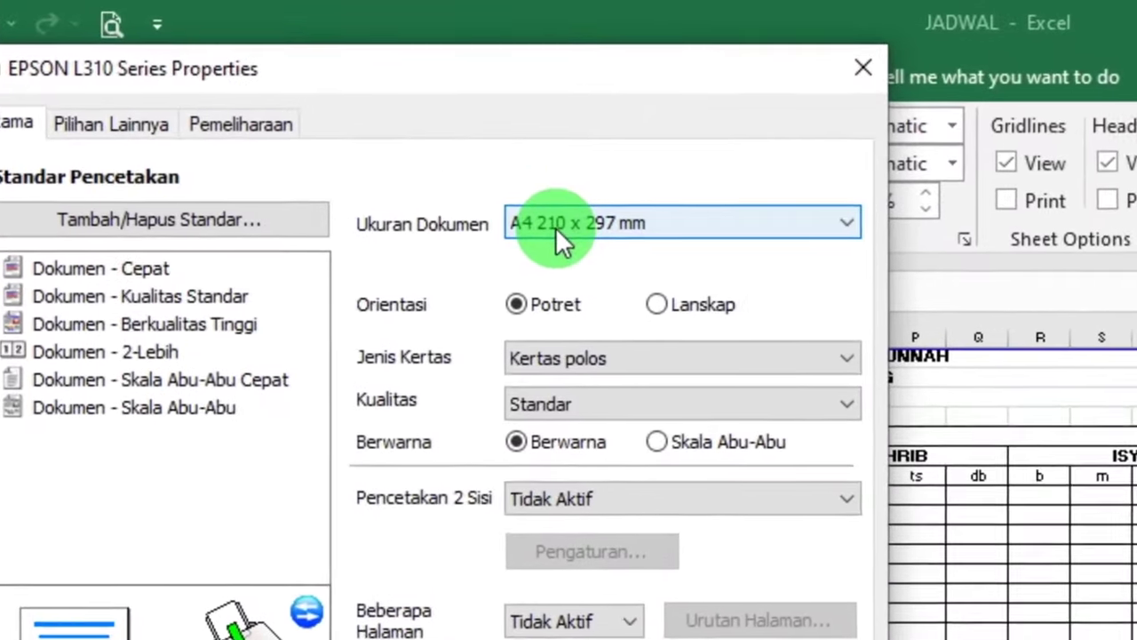
{"action": "left_click", "coordinate": [557, 233]}
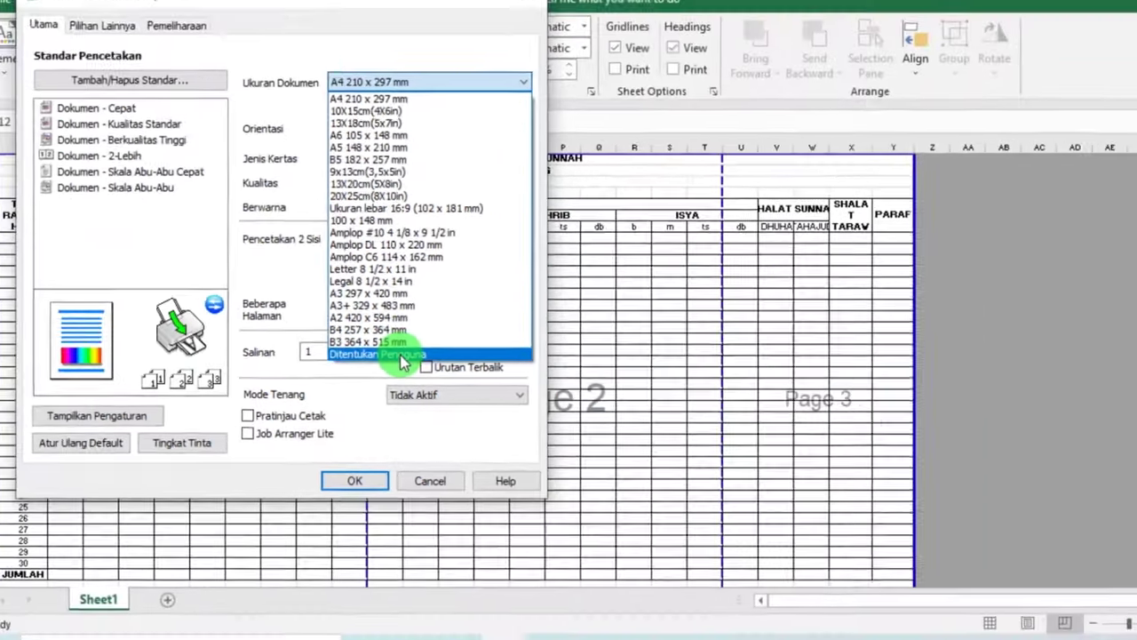
{"action": "left_click", "coordinate": [566, 320]}
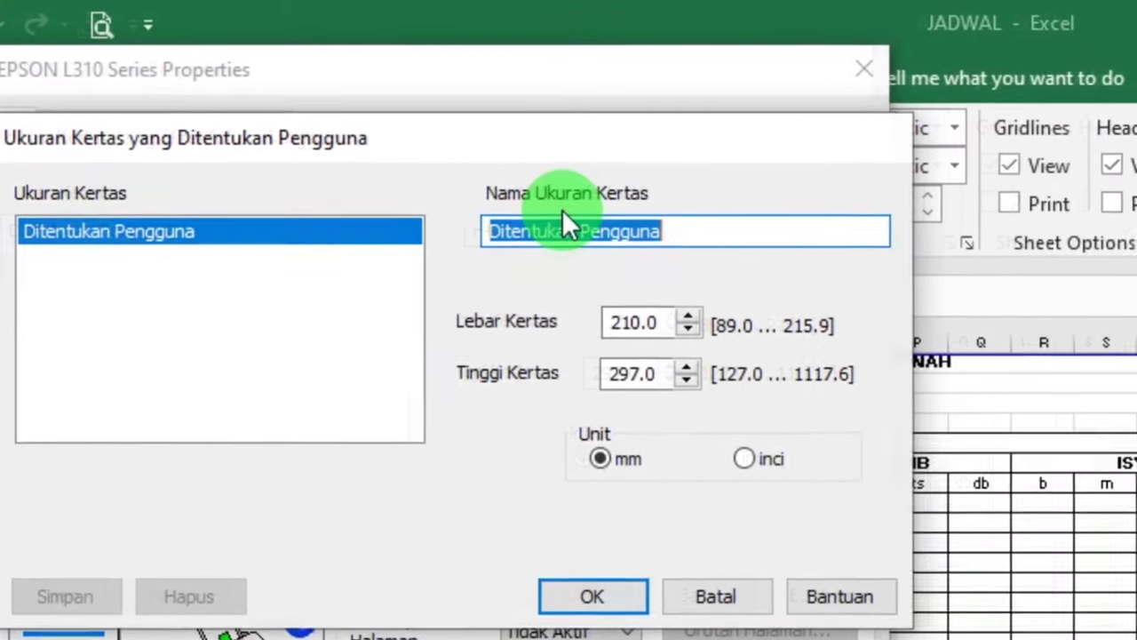
Save a custom paper size named F4, 215 mm wide and 330 mm high, and apply it to the sheet.
{"action": "type", "text": "F4"}
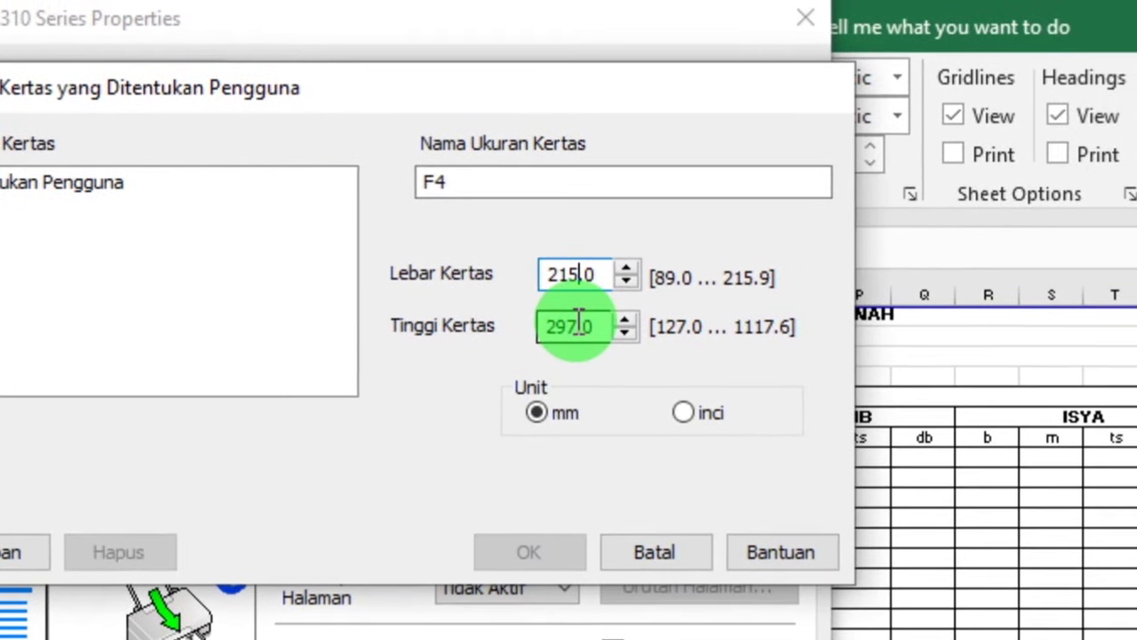
{"action": "double_click", "coordinate": [573, 324]}
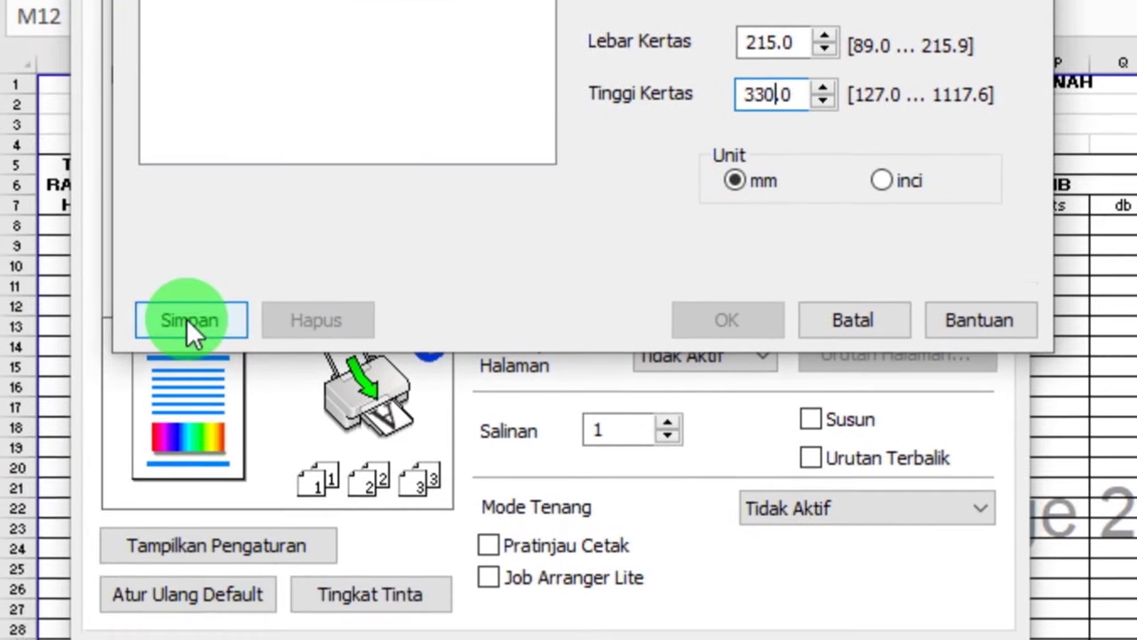
{"action": "left_click", "coordinate": [21, 454]}
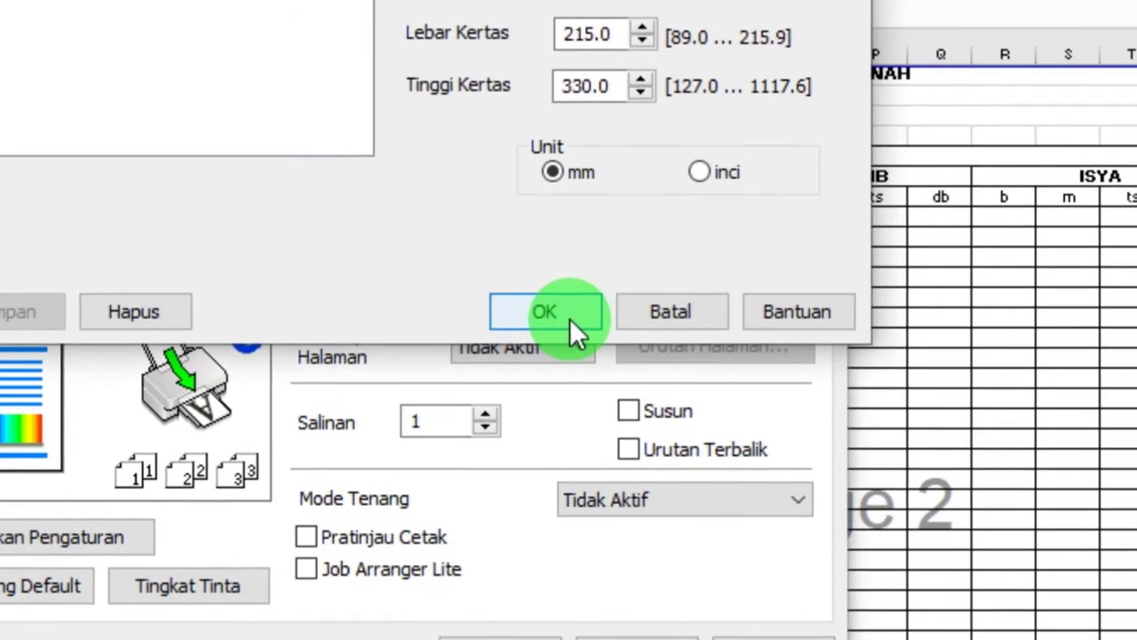
{"action": "left_click", "coordinate": [570, 318]}
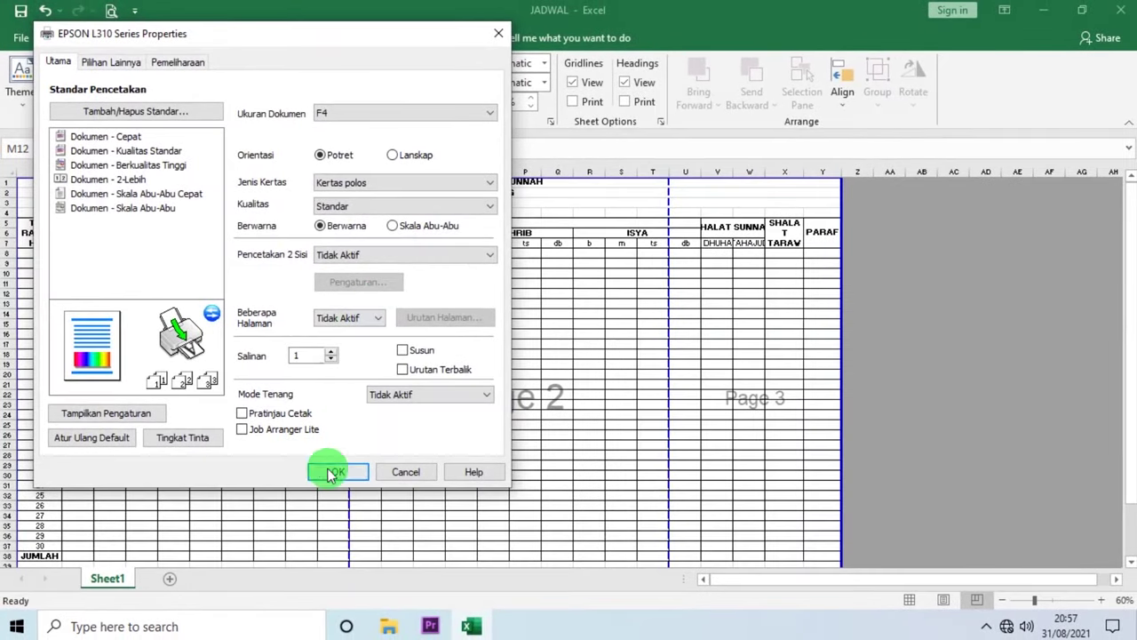
{"action": "left_click", "coordinate": [348, 477]}
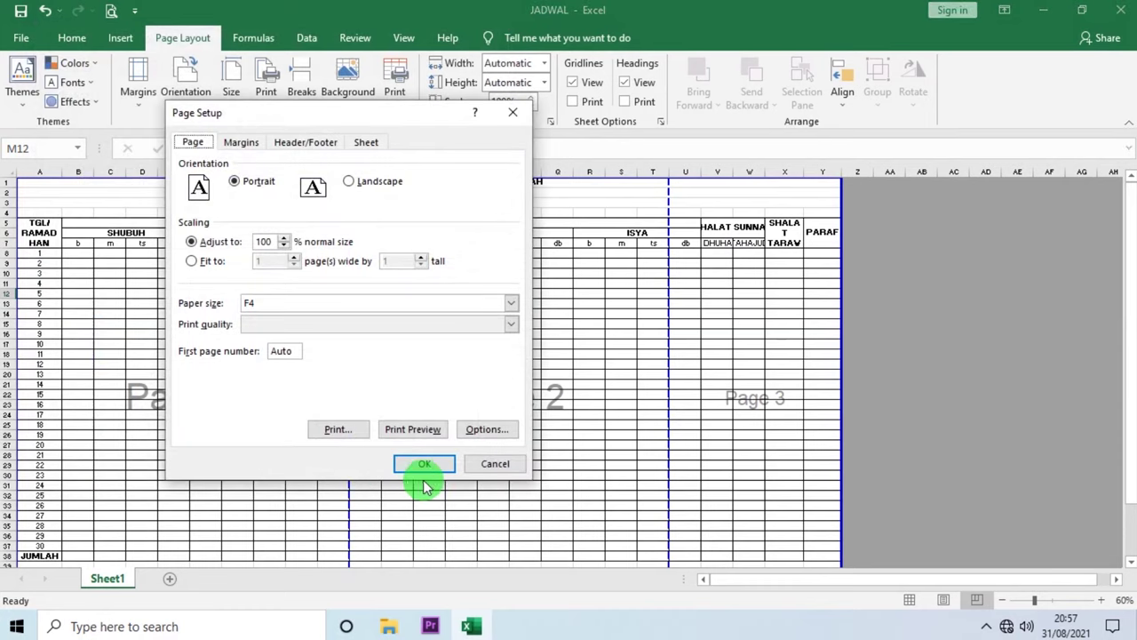
{"action": "left_click", "coordinate": [425, 464]}
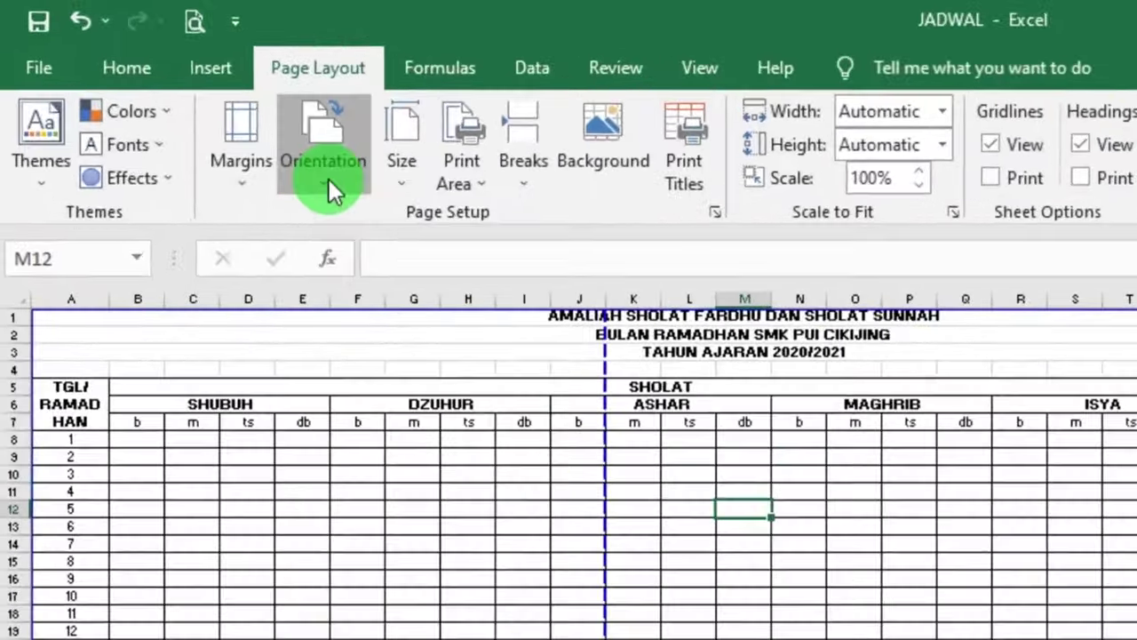
Set the page orientation to Landscape and check the resulting pages in the print preview.
{"action": "left_click", "coordinate": [187, 105]}
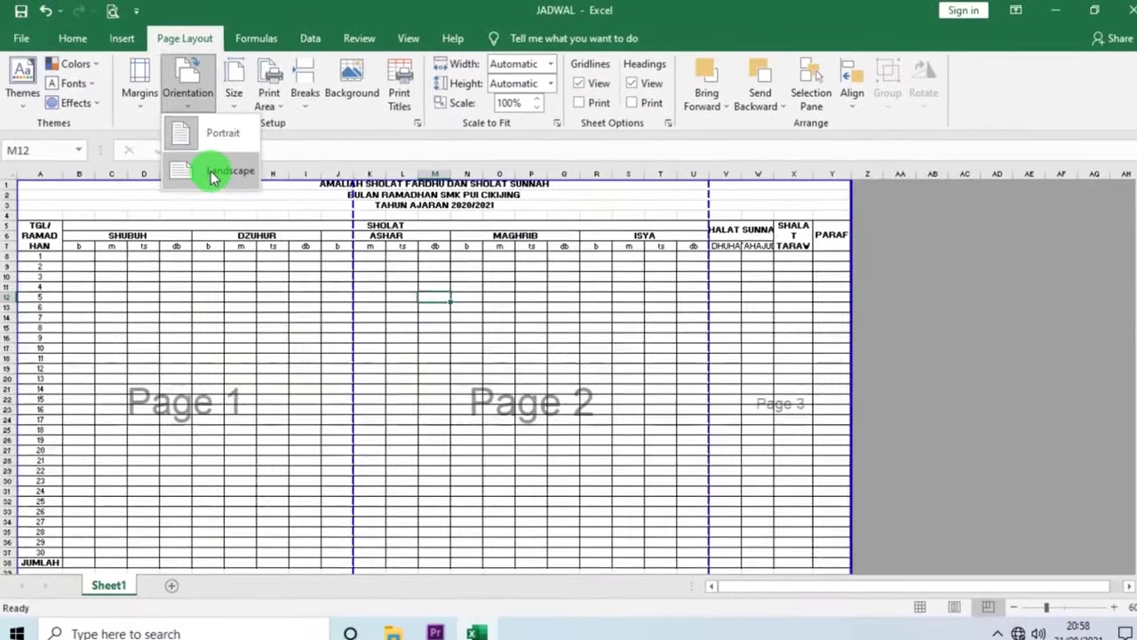
{"action": "left_click", "coordinate": [217, 175]}
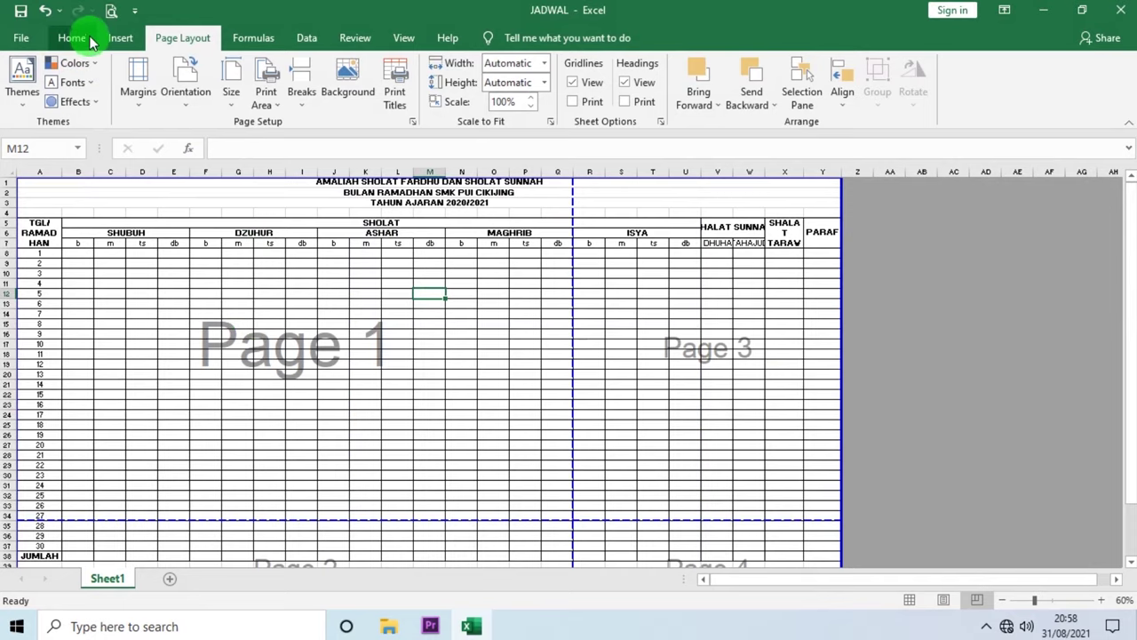
{"action": "left_click", "coordinate": [117, 13]}
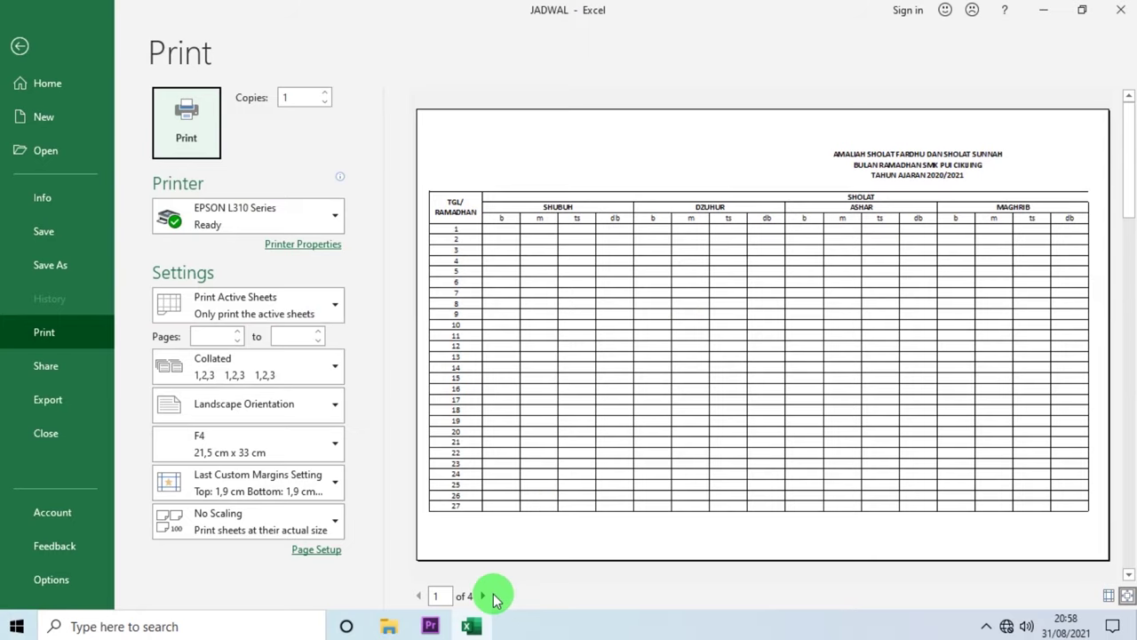
{"action": "left_click", "coordinate": [485, 597]}
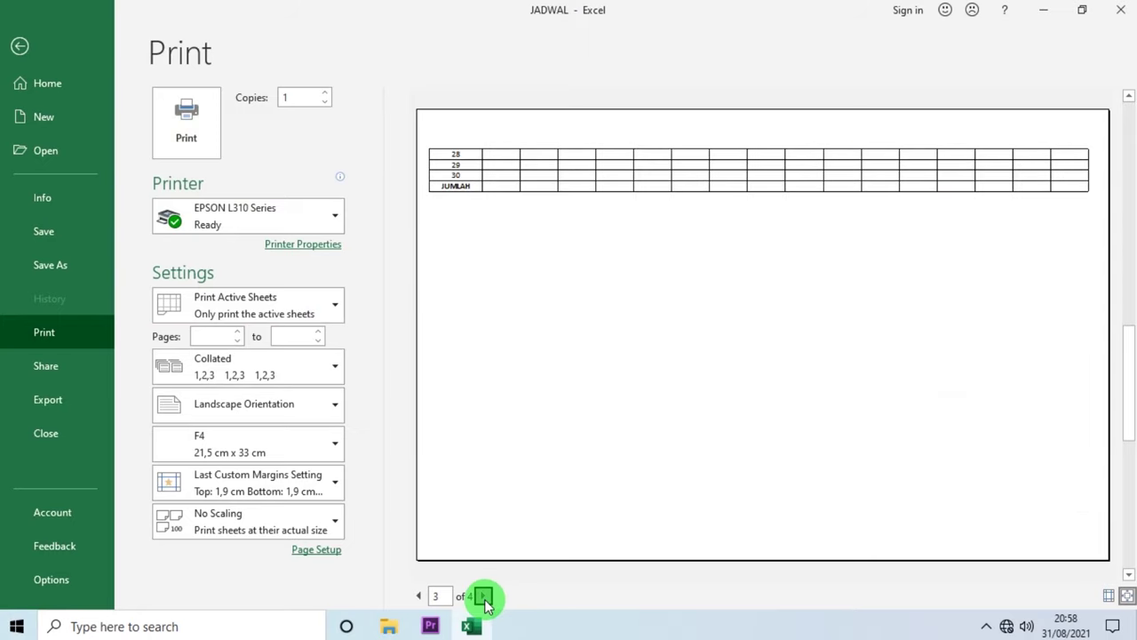
{"action": "left_click", "coordinate": [485, 596]}
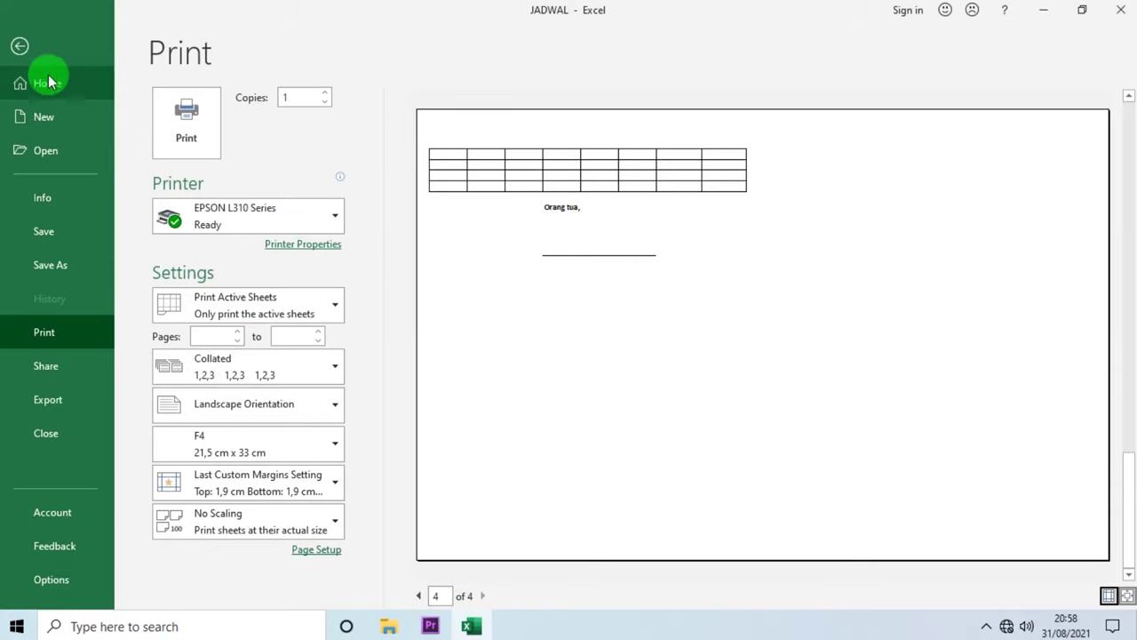
{"action": "left_click", "coordinate": [16, 48]}
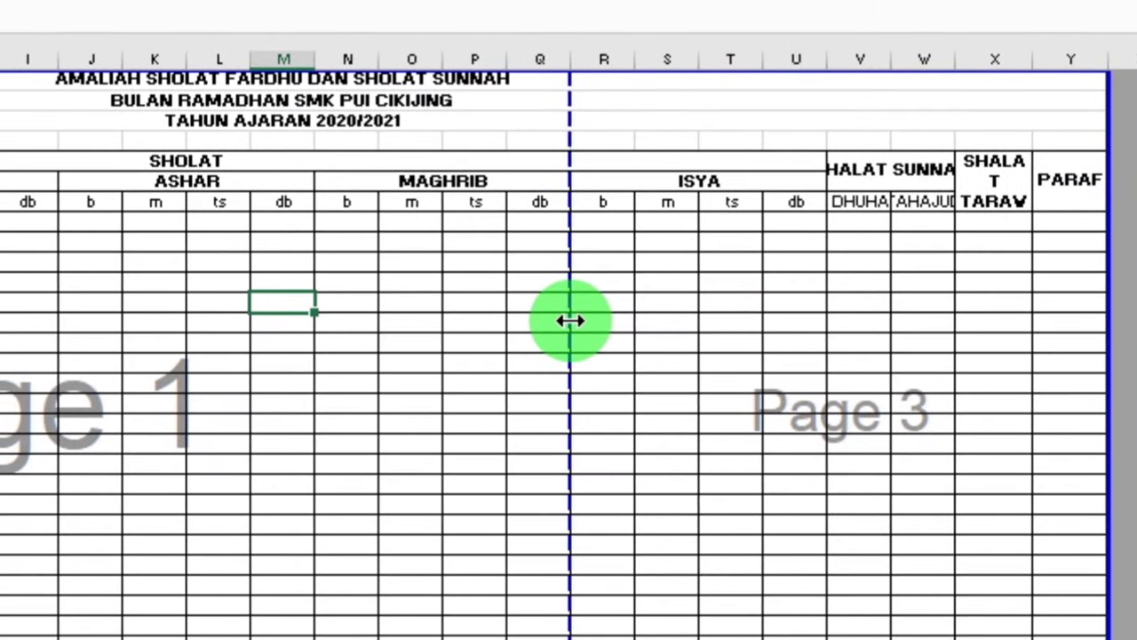
Move the page break after column Q to the table's edge at column Y and open the print preview.
{"action": "mouse_move", "coordinate": [569, 320]}
{"action": "left_mouse_down"}
{"action": "mouse_move", "coordinate": [665, 322]}
{"action": "mouse_move", "coordinate": [584, 320]}
{"action": "left_mouse_up"}
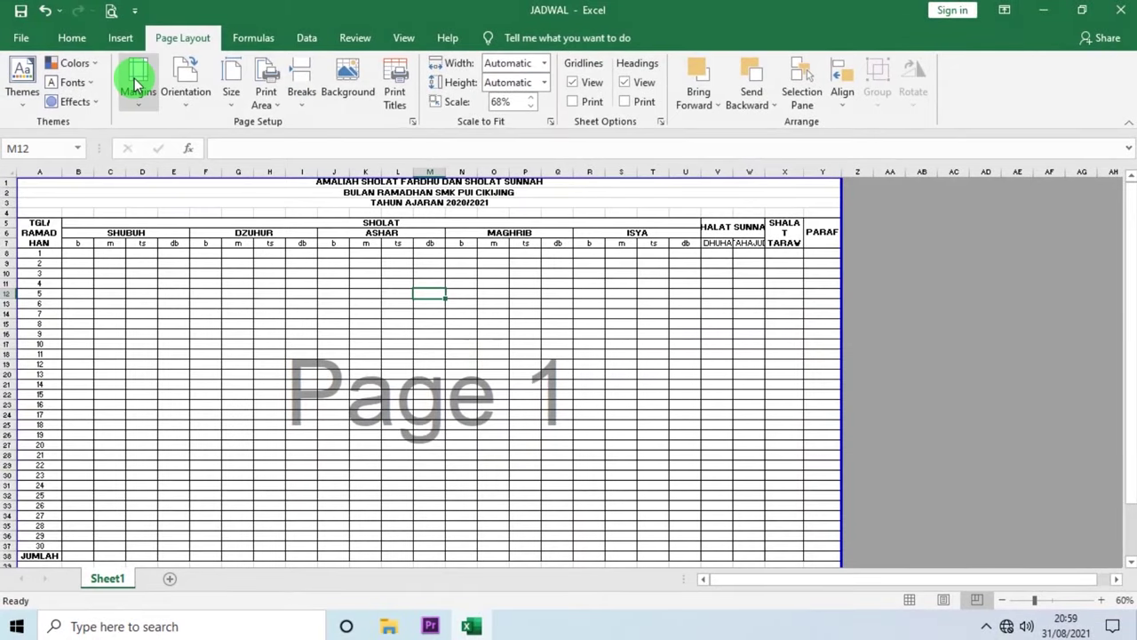
{"action": "left_click", "coordinate": [110, 11]}
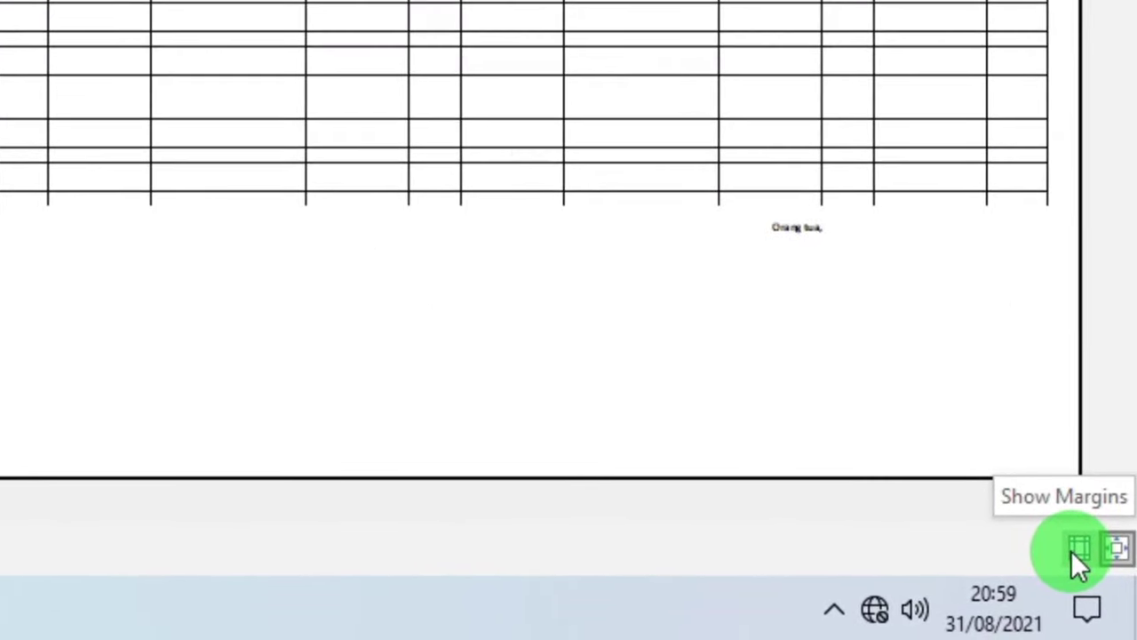
Show the margins in the print preview and center the schedule horizontally on the page.
{"action": "left_click", "coordinate": [1073, 551]}
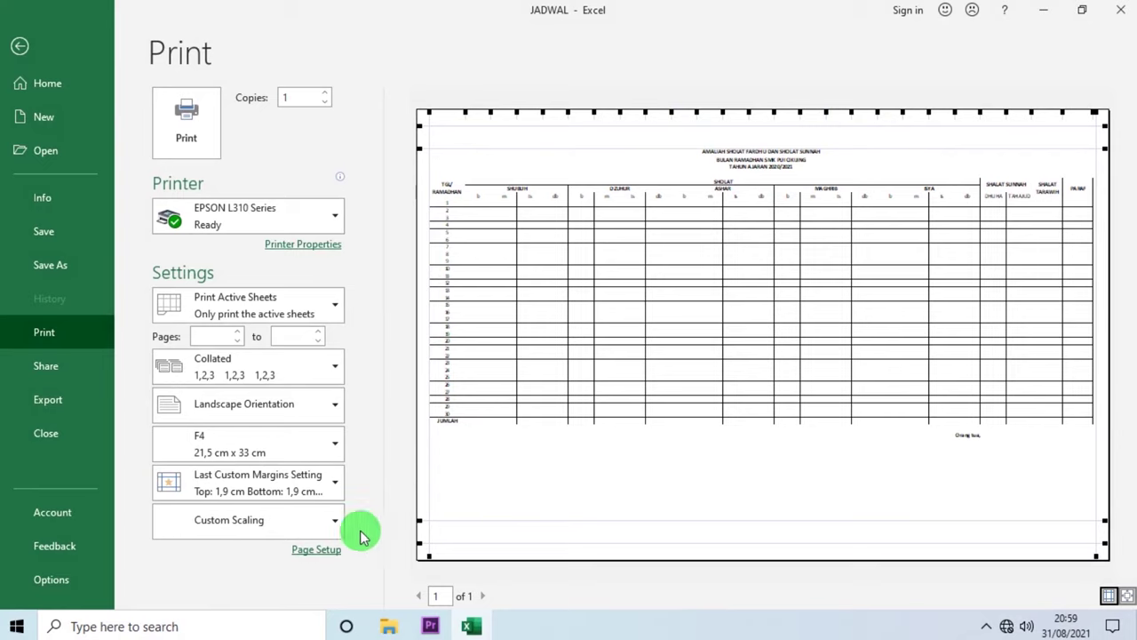
{"action": "left_click", "coordinate": [328, 551]}
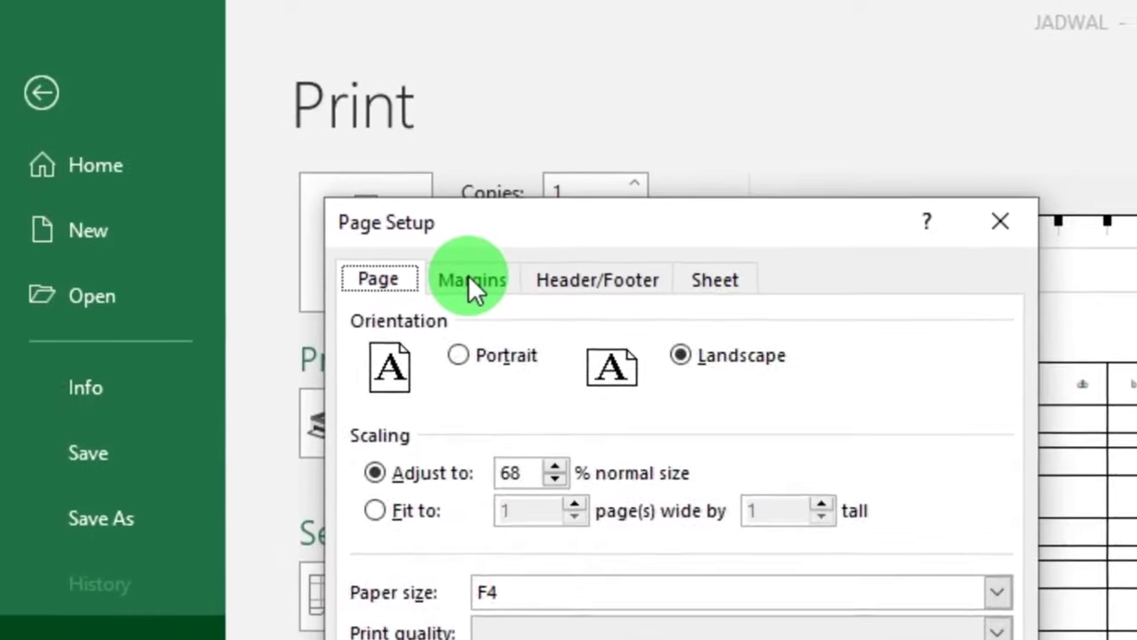
{"action": "left_click", "coordinate": [469, 278]}
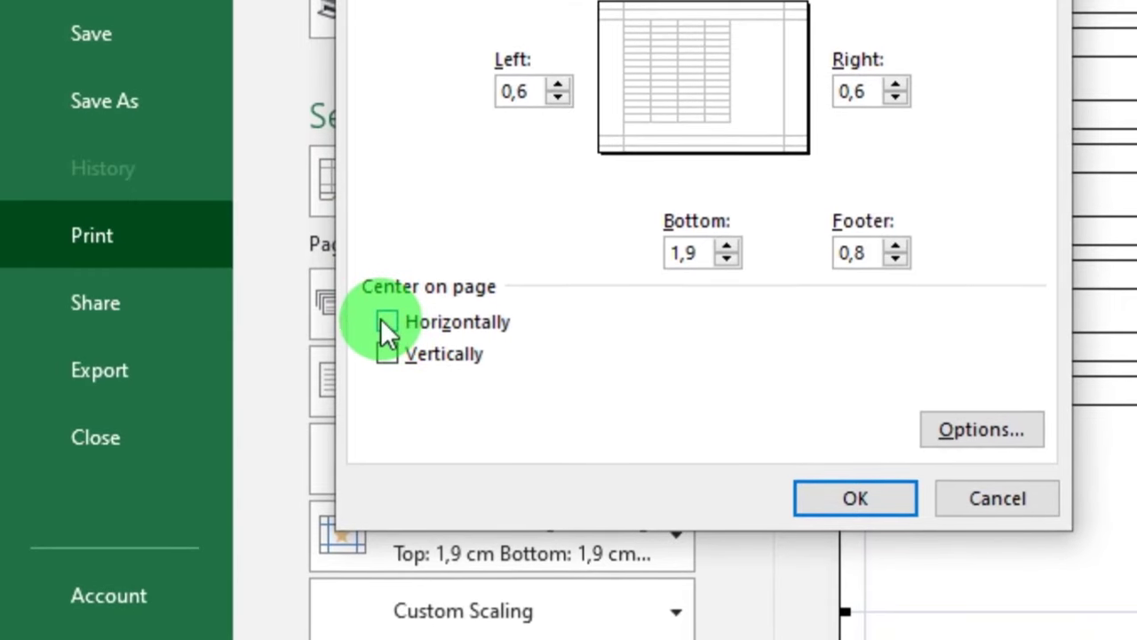
{"action": "left_click", "coordinate": [384, 320]}
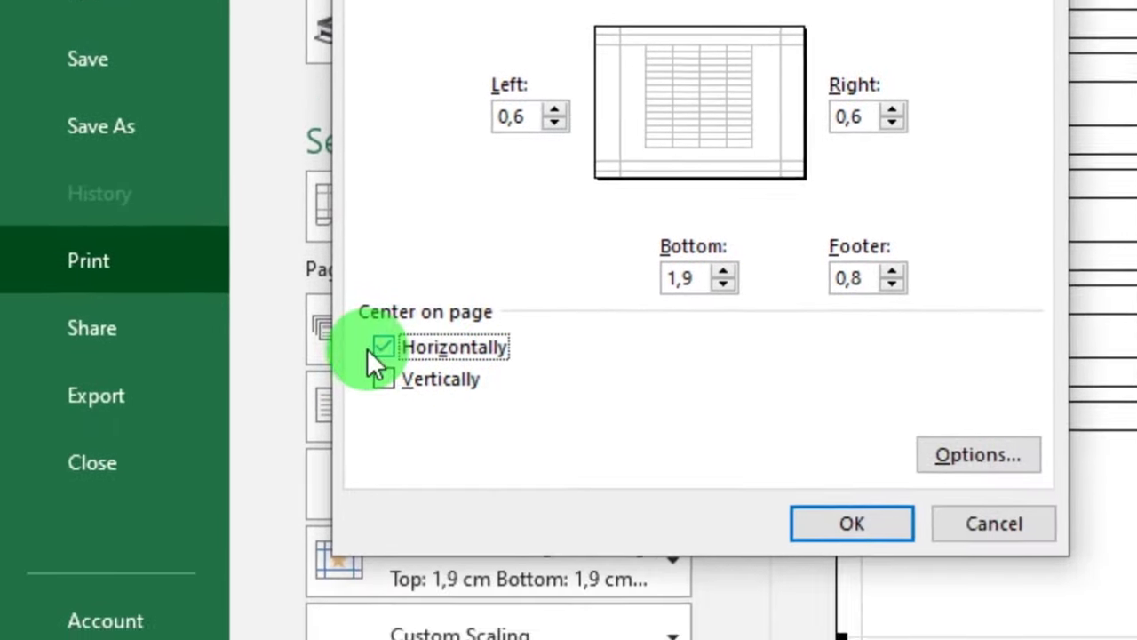
{"action": "left_click", "coordinate": [387, 331]}
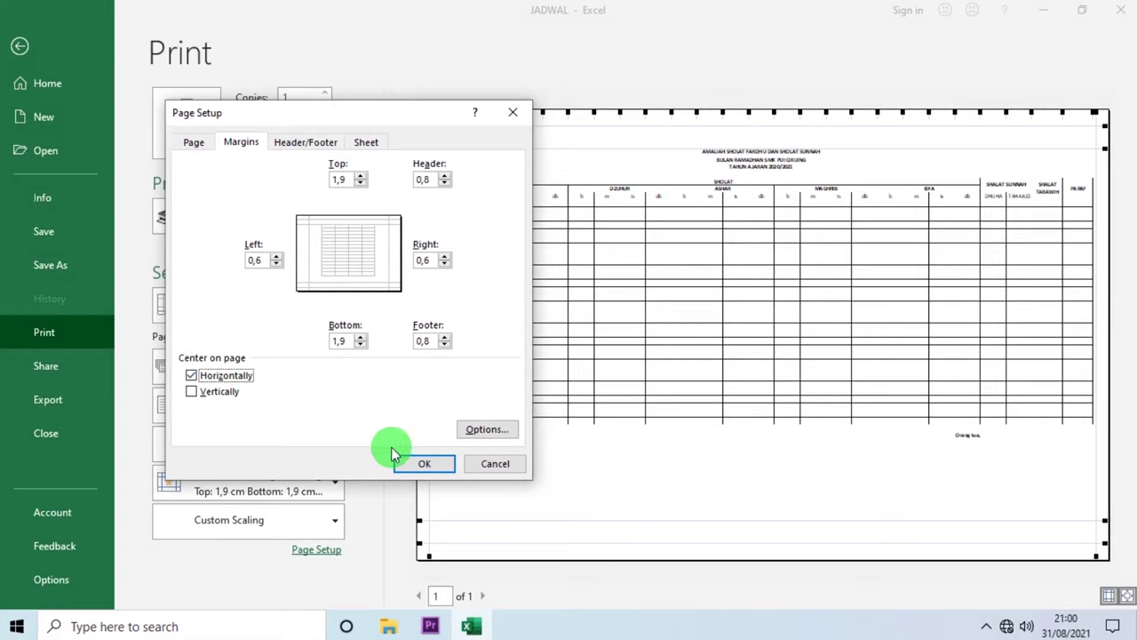
{"action": "left_click", "coordinate": [425, 464]}
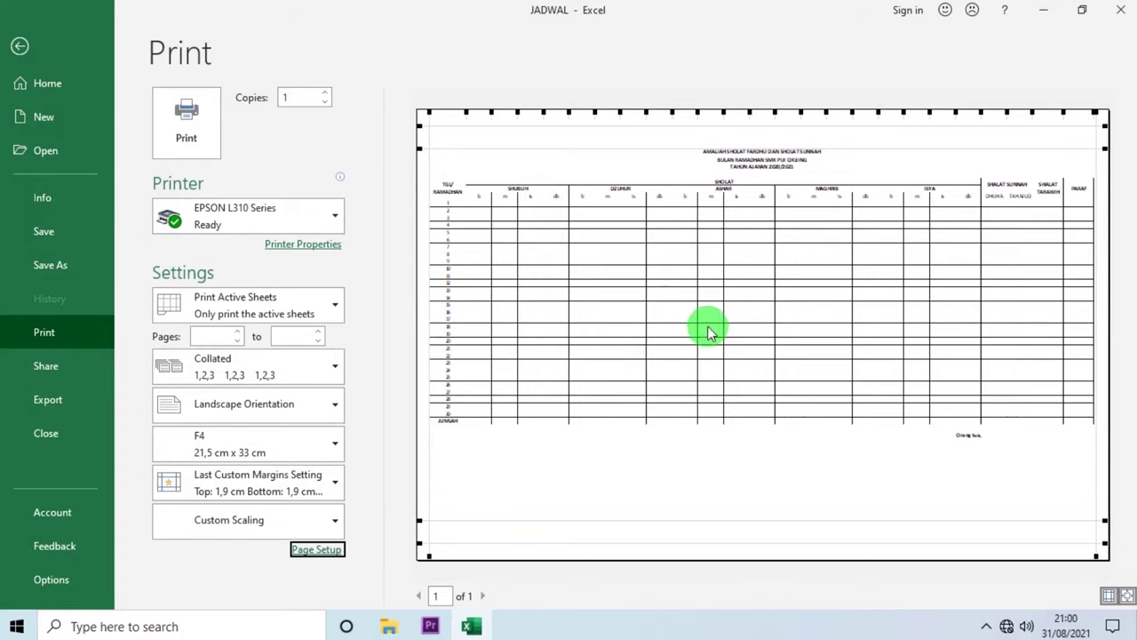
Print one copy of the schedule on the EPSON L310 Series printer.
{"action": "left_click", "coordinate": [197, 151]}
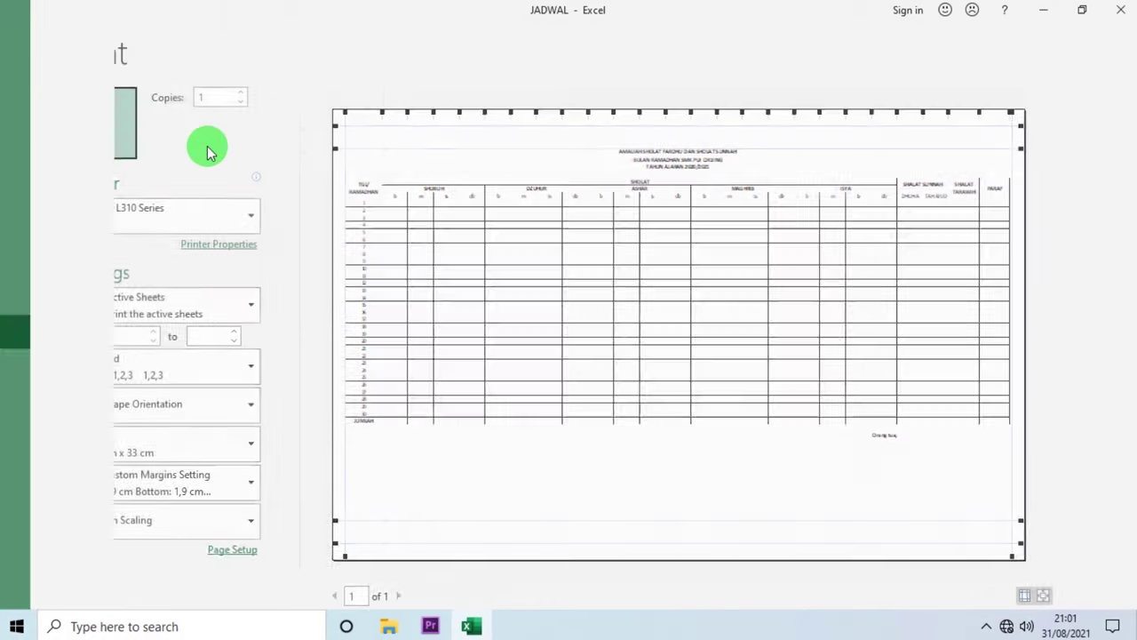